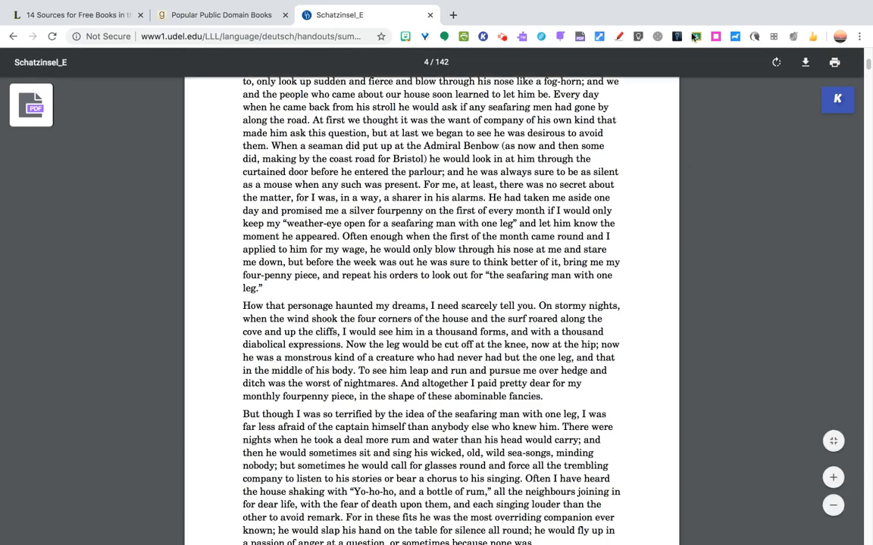
Step: Start the page marker on the PDF, set its pen color to Licorice black, and increase the pen size to about half
left_click(618, 38)
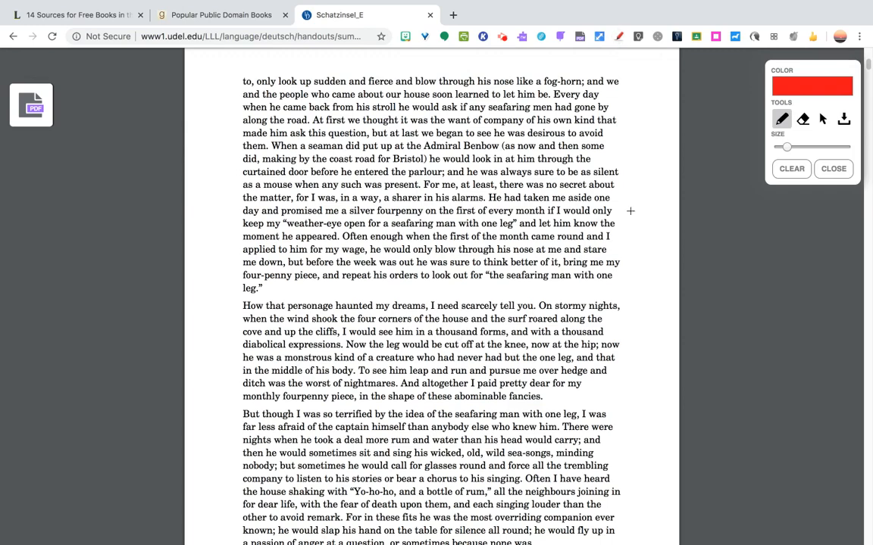
left_click(811, 91)
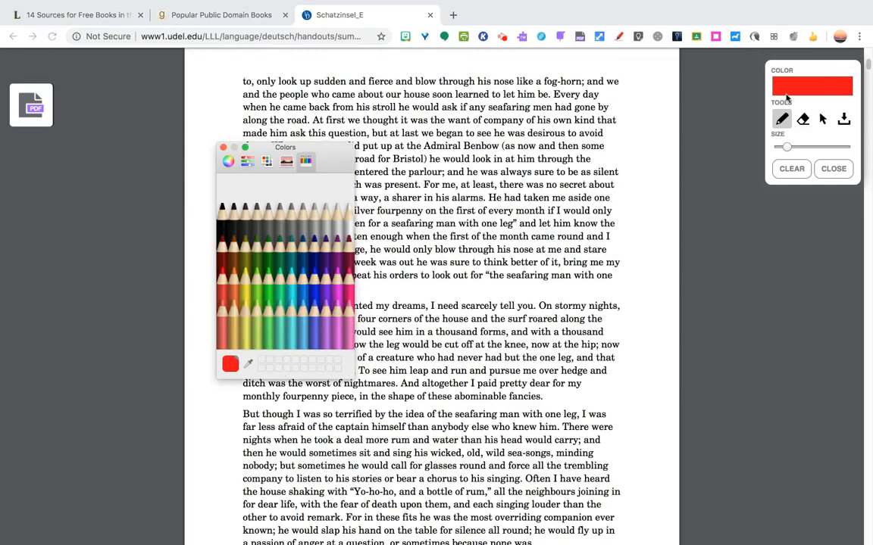
left_click(221, 218)
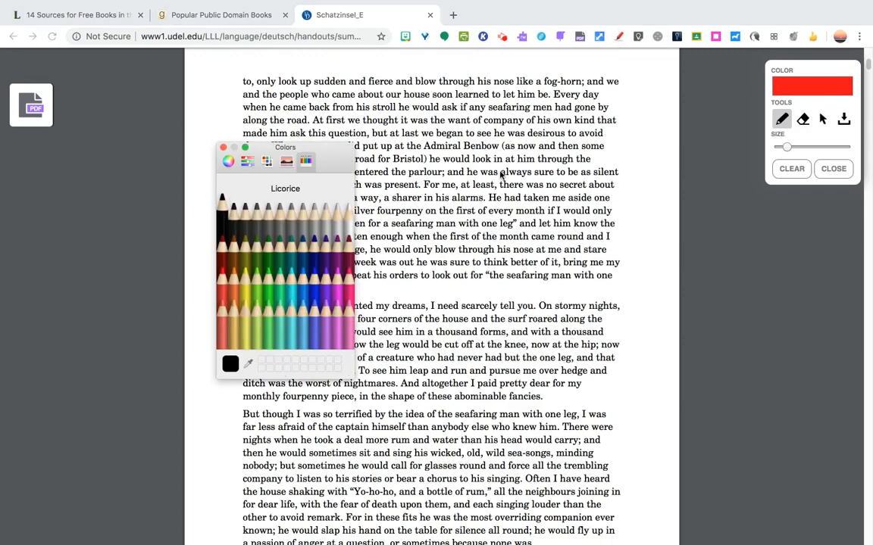
left_click(221, 218)
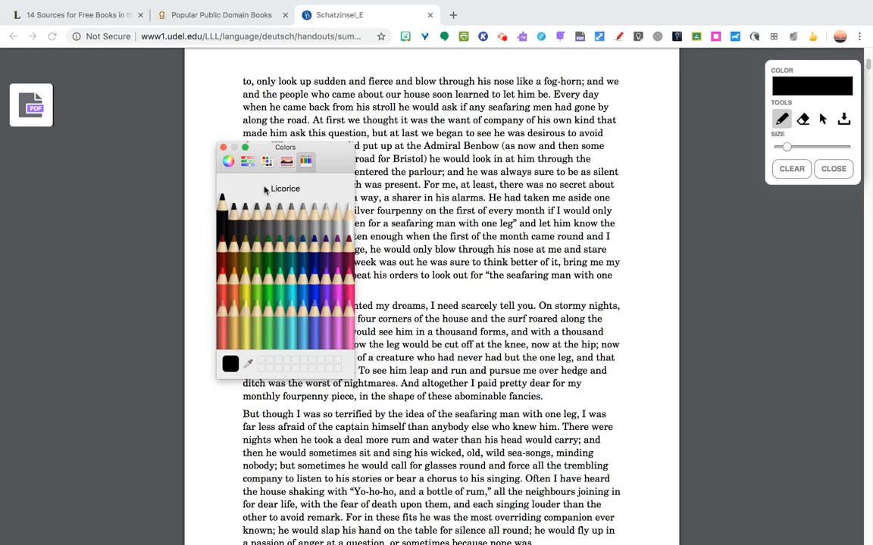
left_click(224, 148)
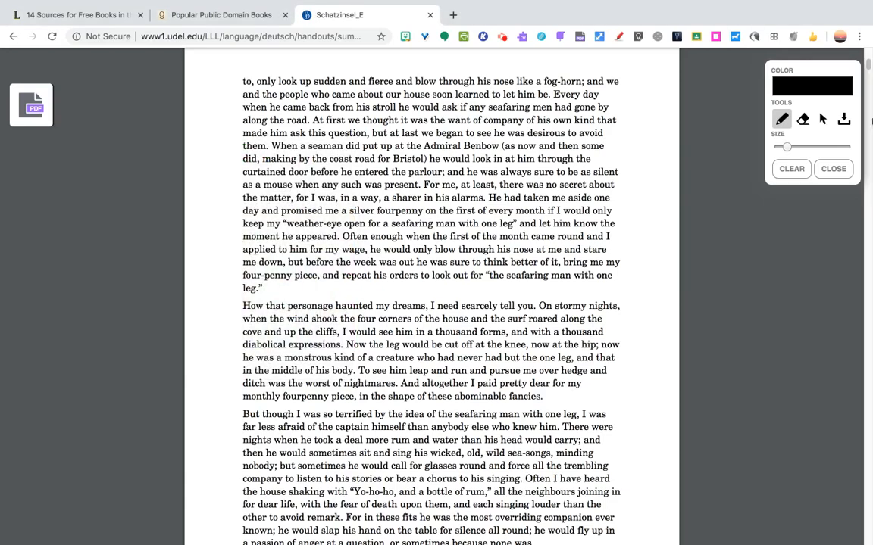
left_click_drag(790, 151, 808, 150)
Step: Black out the first paragraph's text before "Every day" and the words on either side of "there was no secret"
left_click_drag(237, 81, 629, 82)
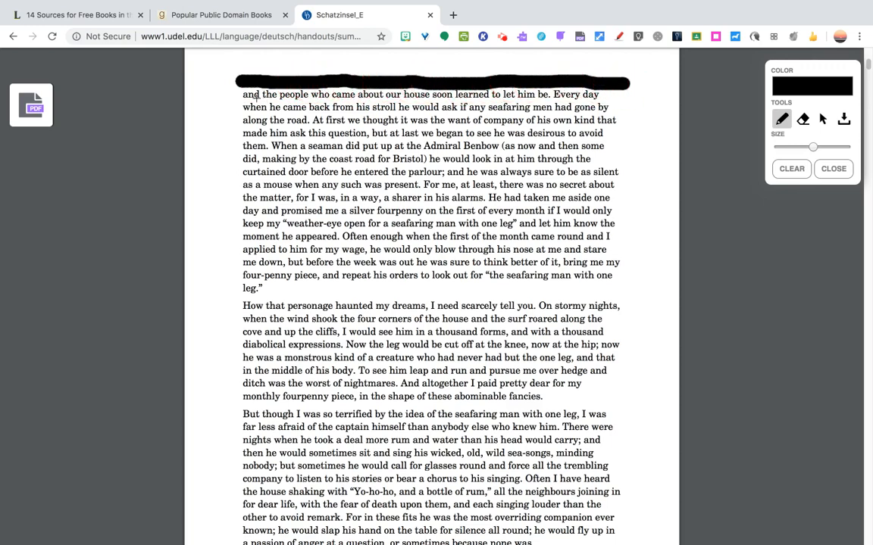
left_click_drag(234, 94, 549, 96)
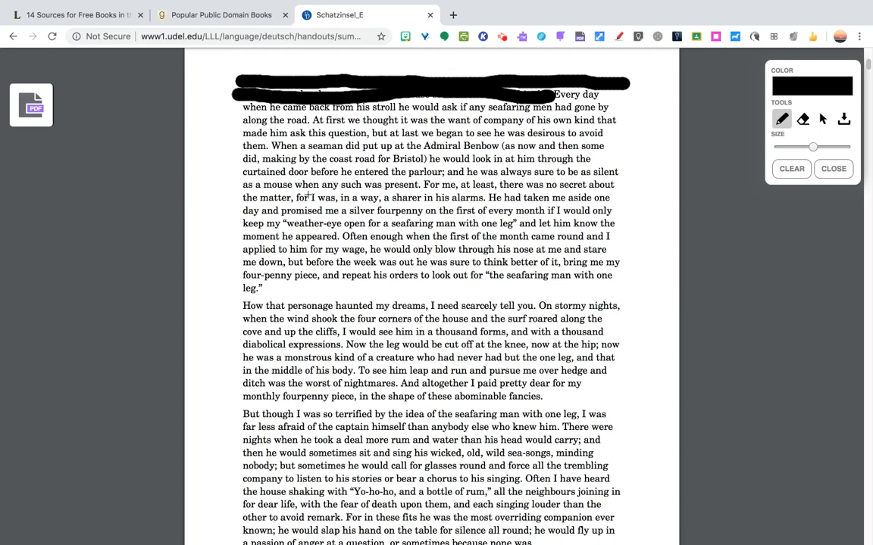
left_click_drag(241, 185, 498, 190)
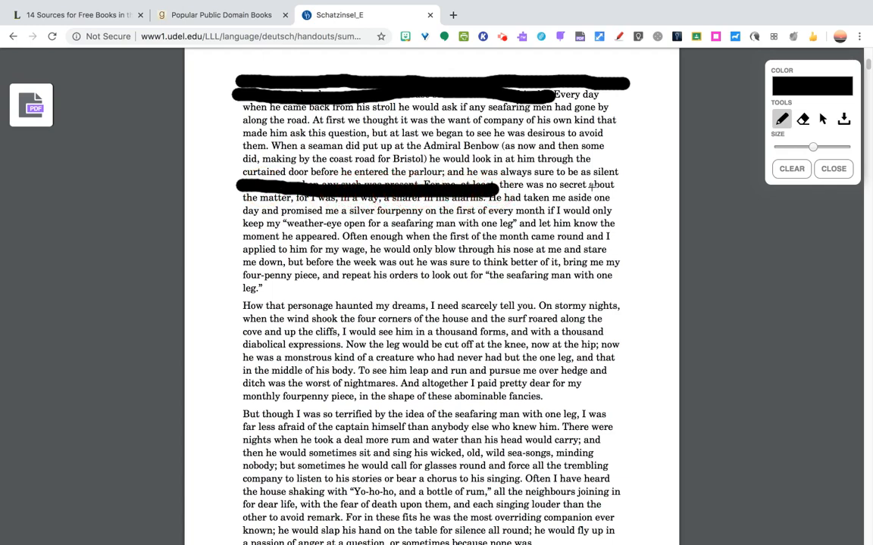
left_click_drag(589, 186, 625, 186)
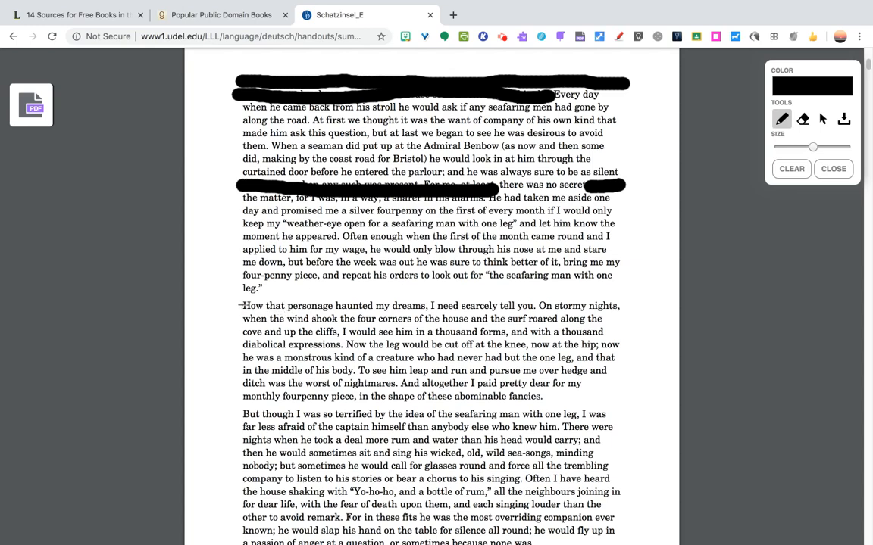
Step: Black out words in the second paragraph around "I need tell you", "the house and the surf roared", "up the cliffs, I would" and "leap and run"
left_click_drag(241, 306, 628, 306)
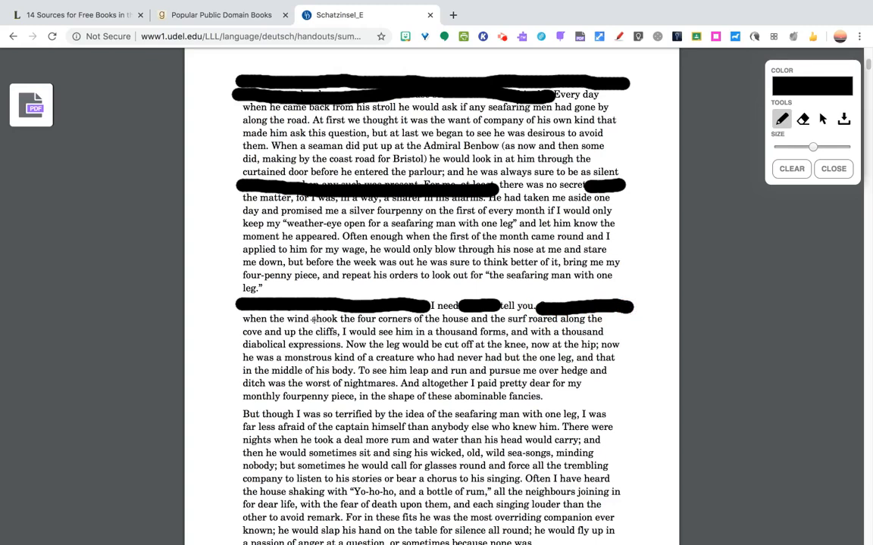
left_click_drag(313, 318, 425, 320)
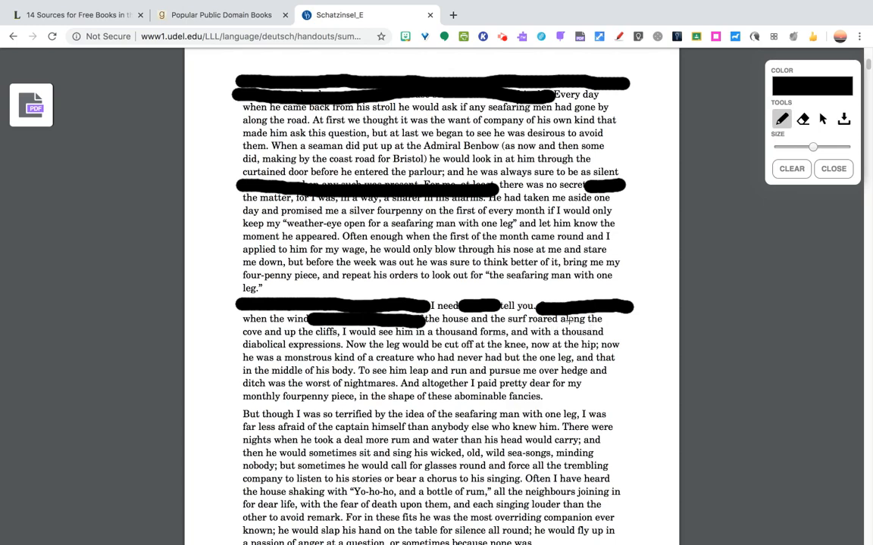
left_click_drag(564, 318, 613, 319)
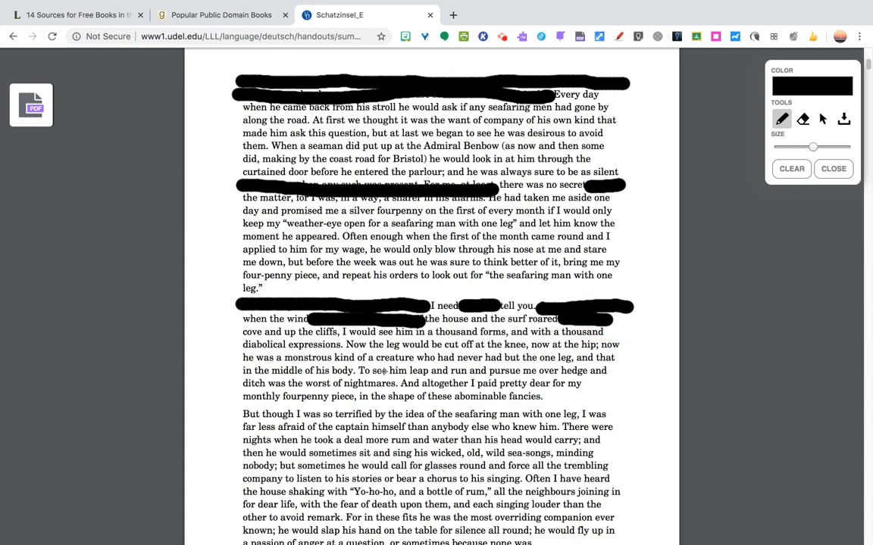
left_click_drag(244, 331, 276, 331)
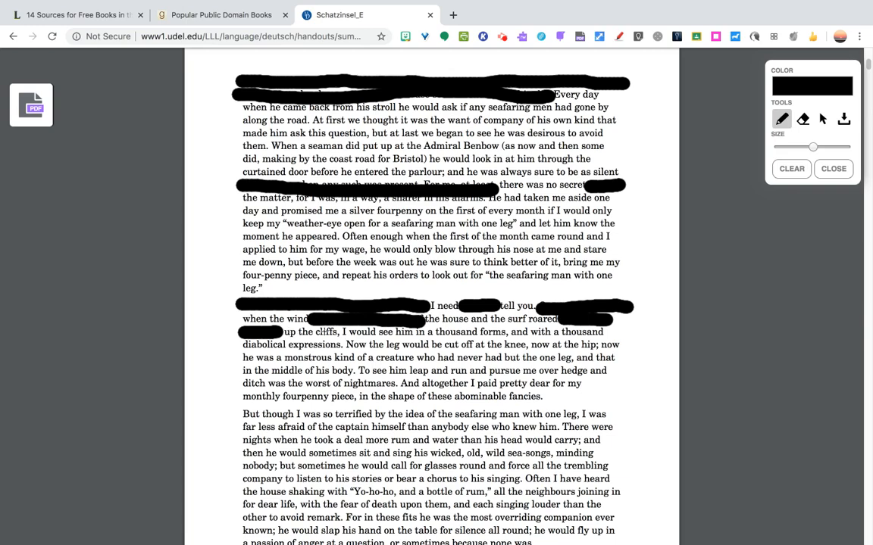
left_click_drag(379, 332, 611, 331)
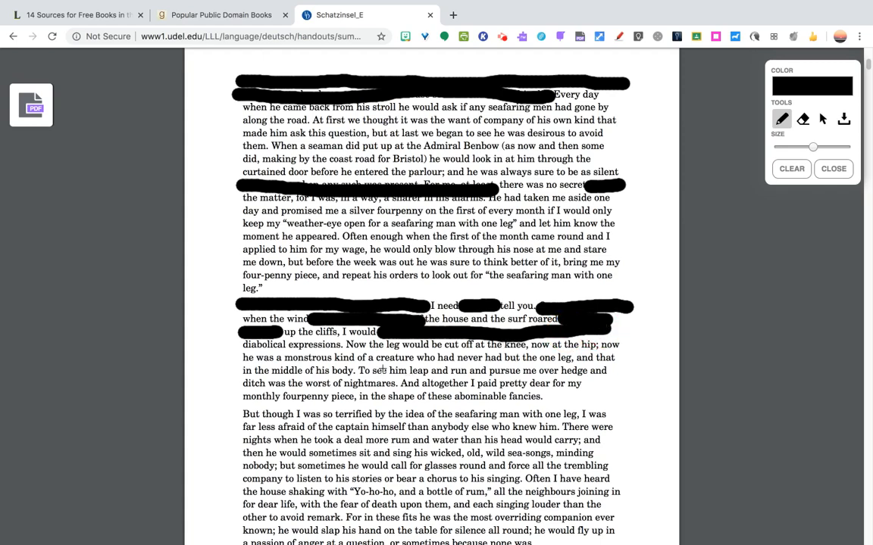
left_click_drag(407, 370, 244, 368)
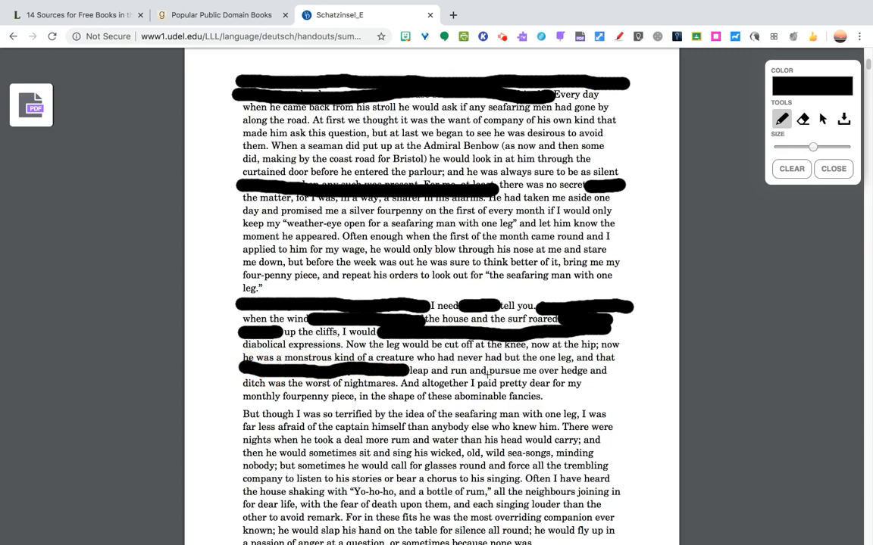
left_click_drag(475, 370, 623, 367)
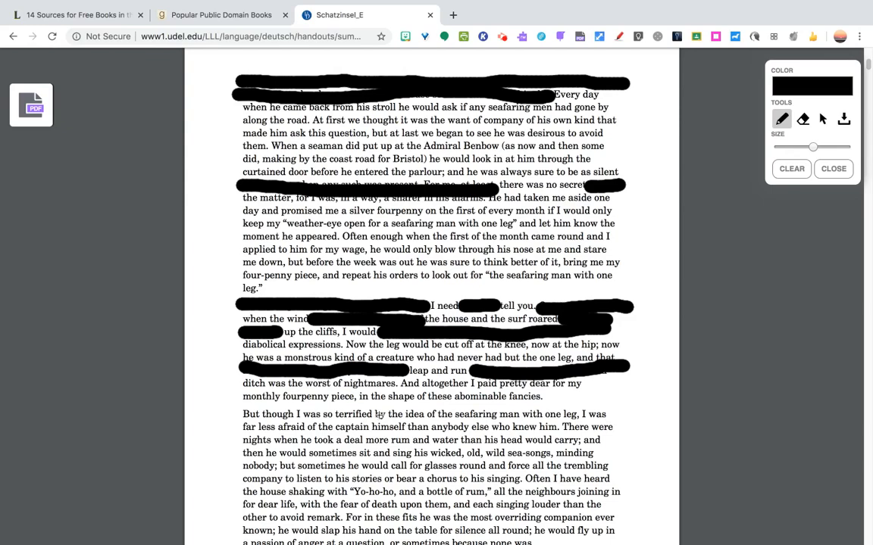
Step: Black out words in the third paragraph following "But though I was so terrified", "far less afraid of the" and "nights"
left_click_drag(371, 414, 391, 414)
left_click_drag(383, 415, 567, 416)
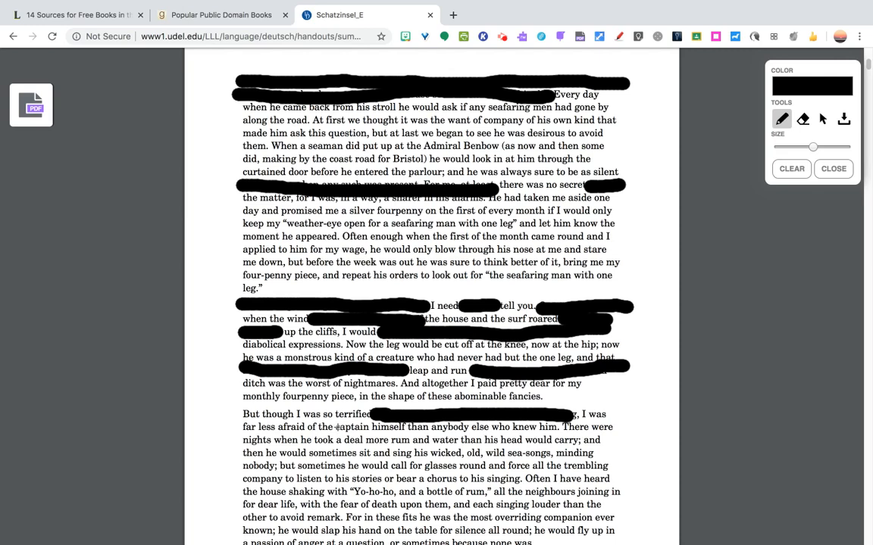
left_click_drag(338, 426, 622, 427)
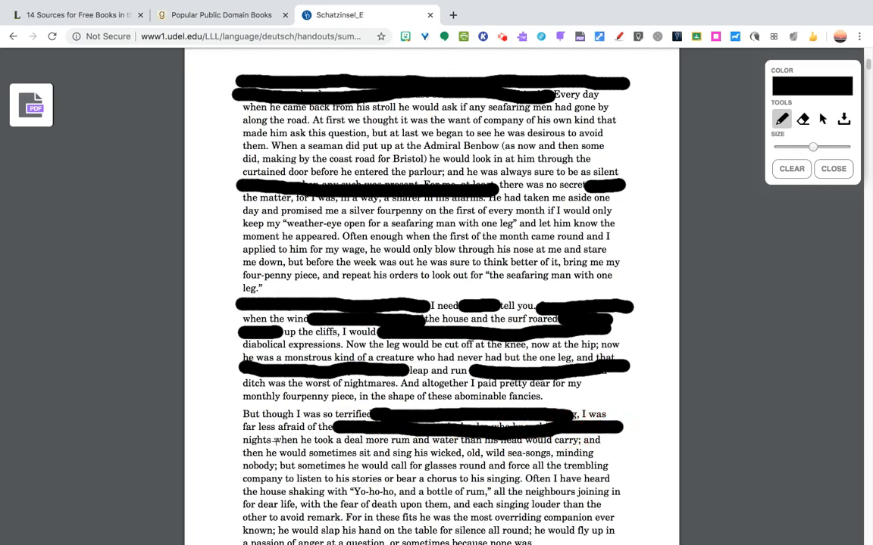
left_click_drag(278, 441, 356, 441)
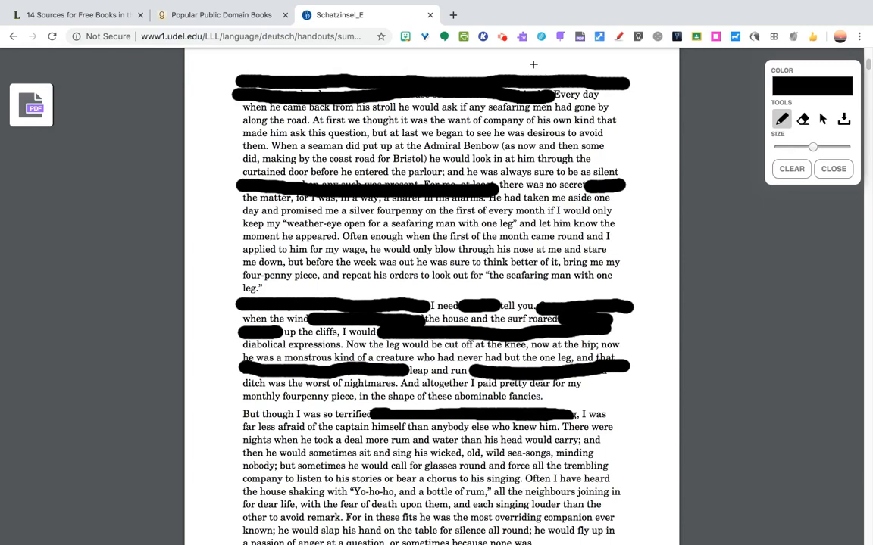
left_click(502, 35)
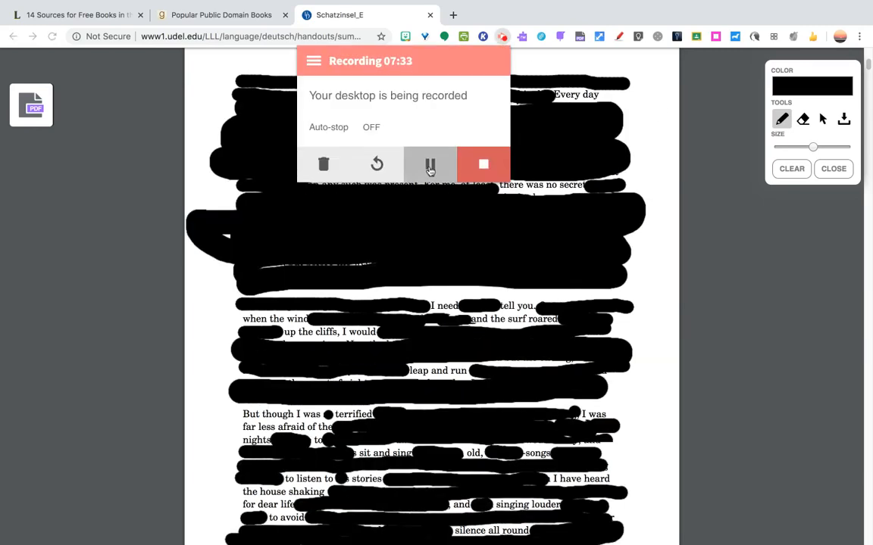
left_click(718, 138)
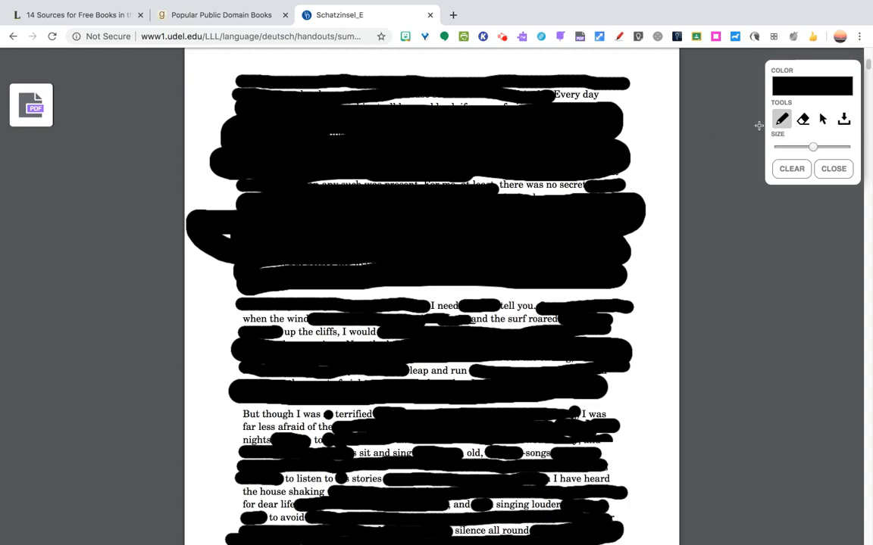
Step: Cover the leftover text gaps in the first paragraph, keeping "there was no secret", and save the marked-up page as an image
left_click_drag(321, 95, 524, 108)
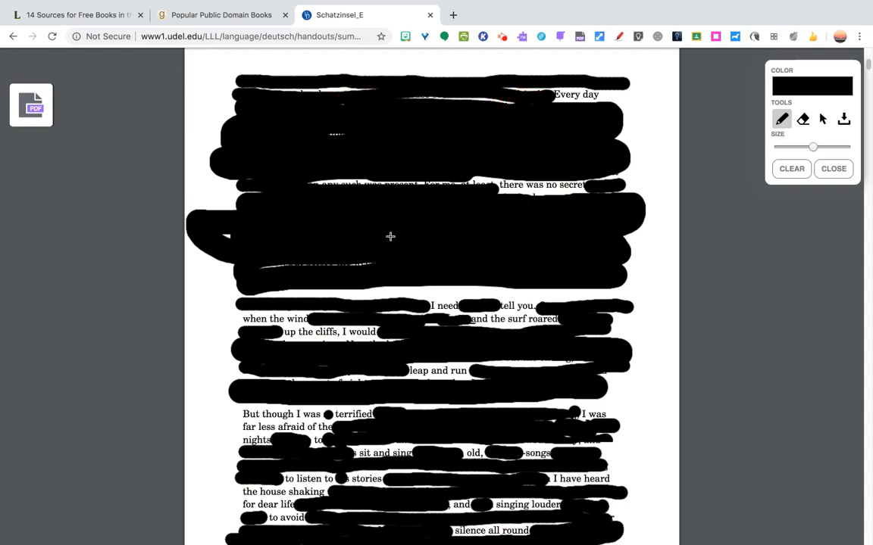
mouse_move(291, 168)
left_mouse_down()
mouse_move(321, 182)
mouse_move(491, 180)
left_mouse_up()
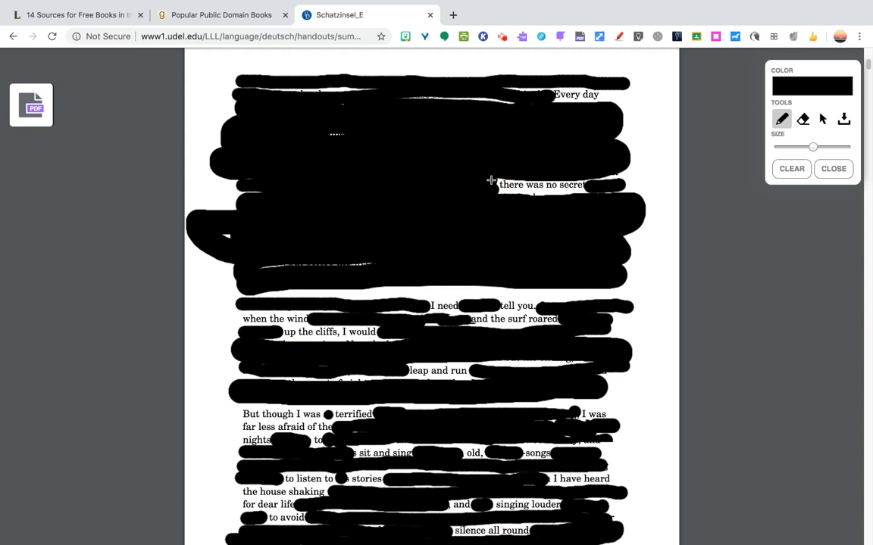
left_click(843, 122)
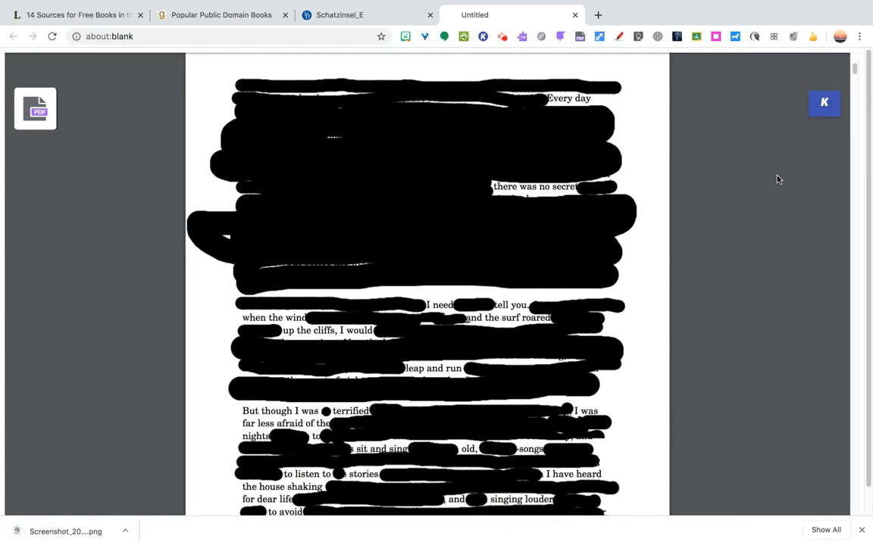
Step: Return to the Schatzinsel_E PDF, clear all the marker strokes, and close the page marker
key("ctrl+shift+Tab")
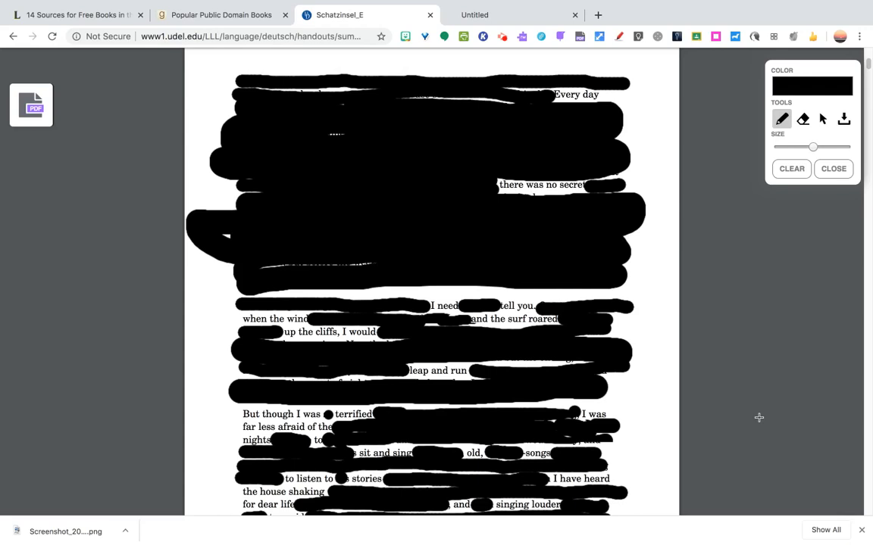
left_click(792, 169)
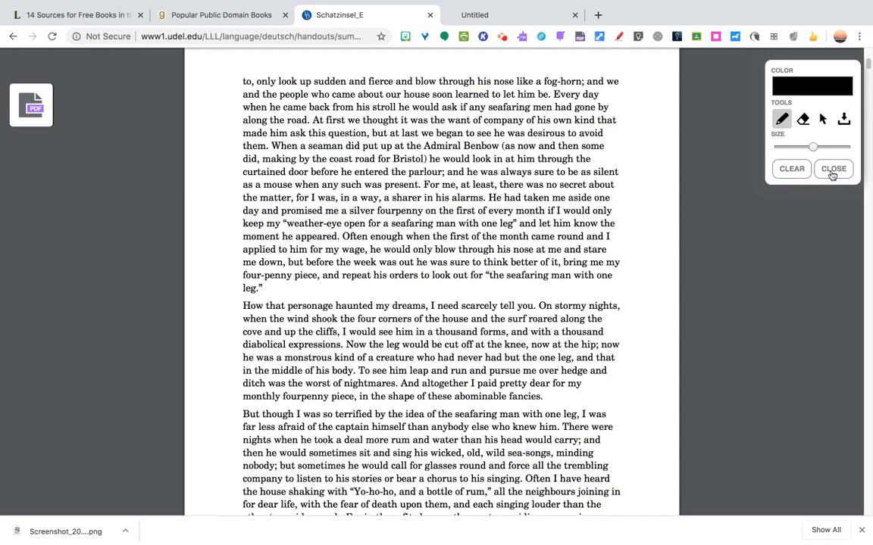
left_click(833, 170)
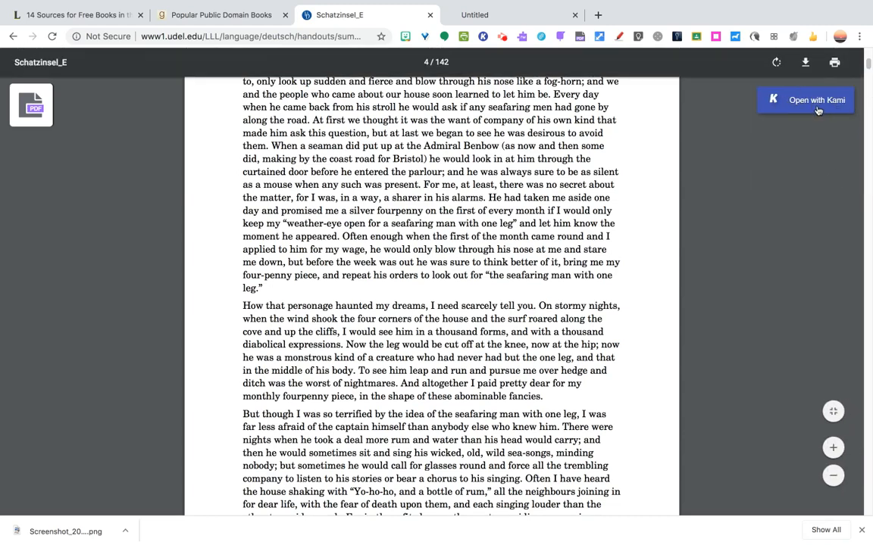
Step: Open the PDF in Kami and go to page 5, which begins "His stories were what frightened people"
left_click(816, 105)
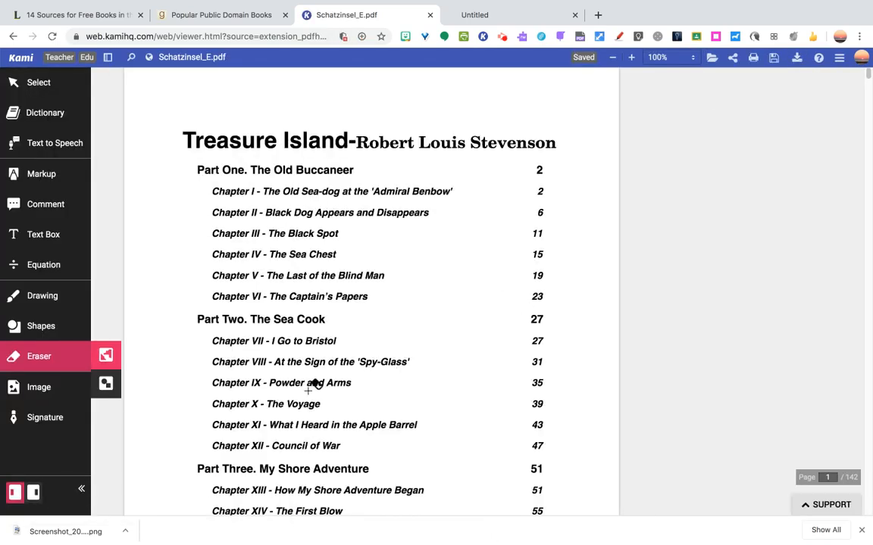
scroll(311, 384, "down", 20)
scroll(309, 388, "down", 15)
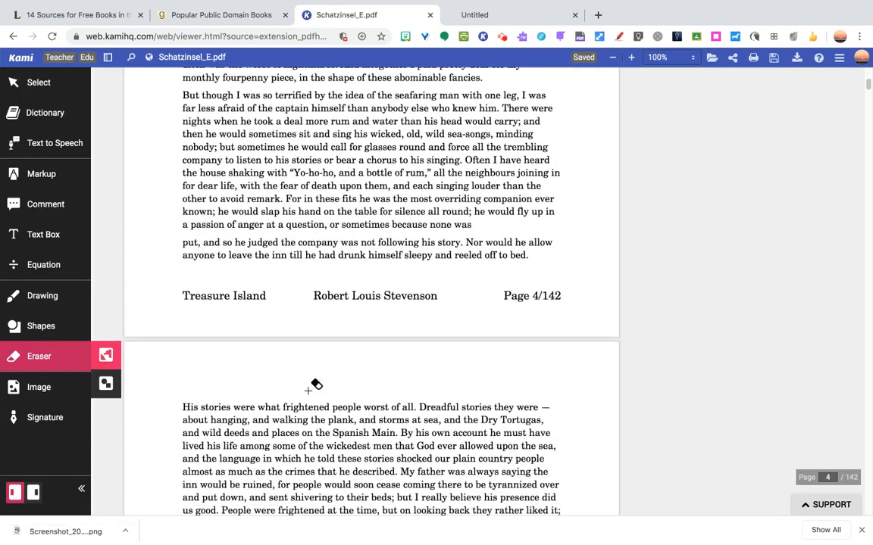
scroll(316, 385, "down", 2)
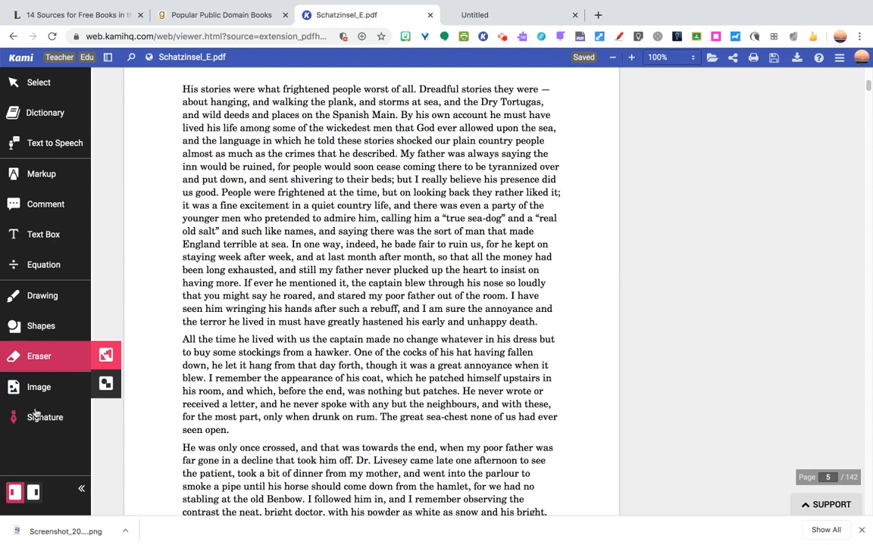
Step: Set Kami's Drawing tool to black with stroke size 10 and black out the first sentence on page 5
left_click(46, 300)
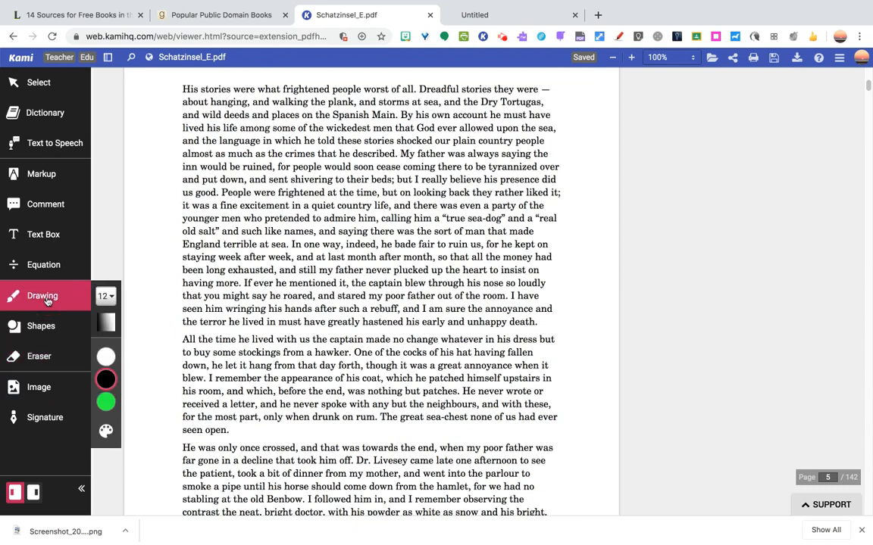
left_click(106, 380)
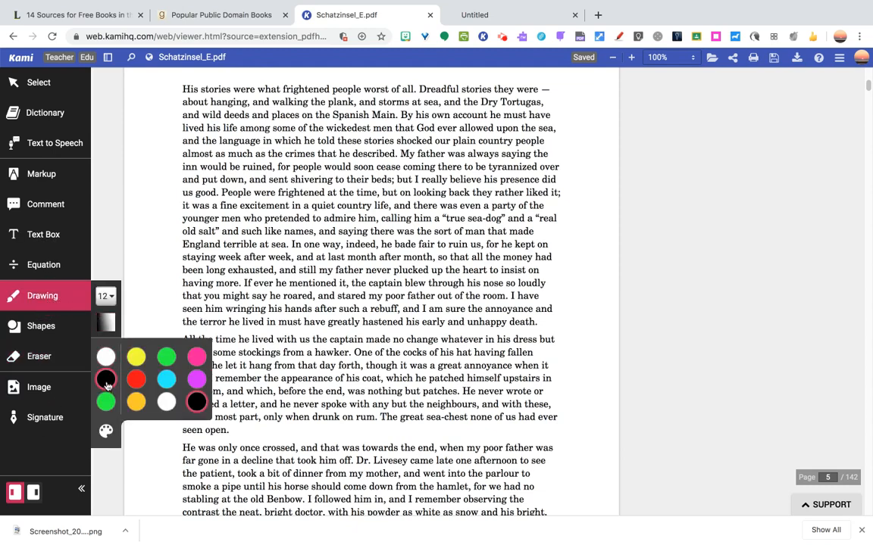
left_click(106, 298)
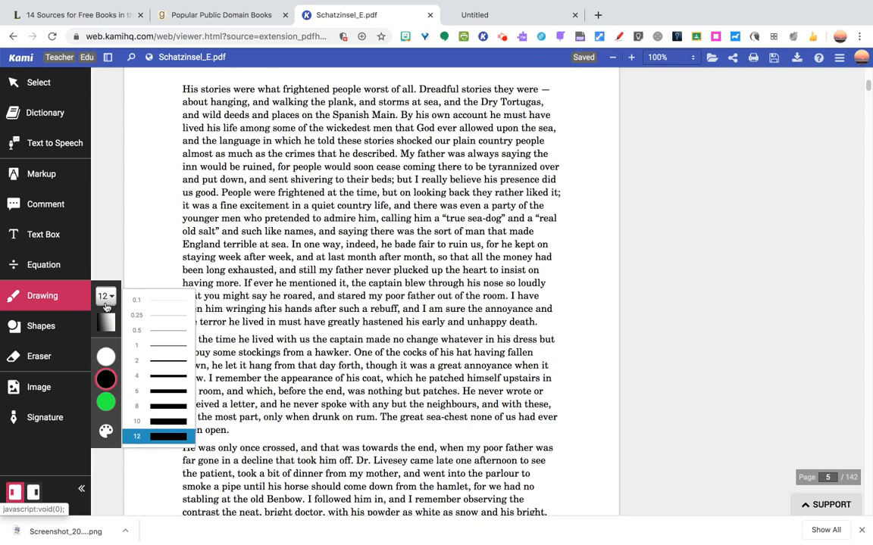
left_click(168, 423)
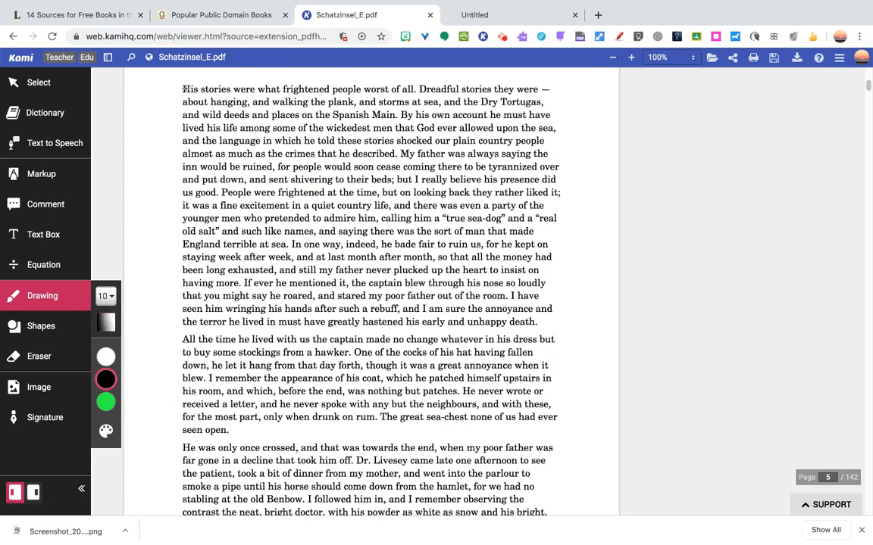
left_click_drag(184, 90, 419, 89)
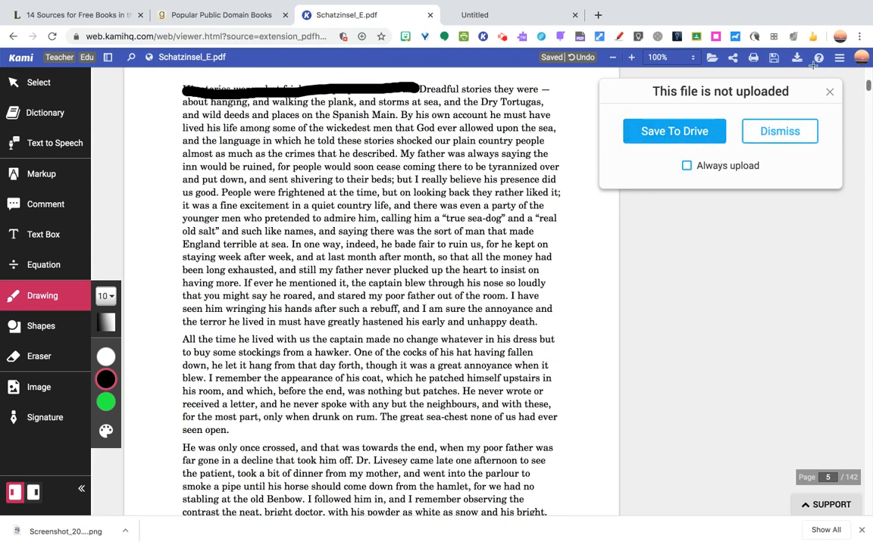
Step: Bring up the print preview of the marked-up PDF and go to page 5 with the blacked-out sentence
left_click(773, 61)
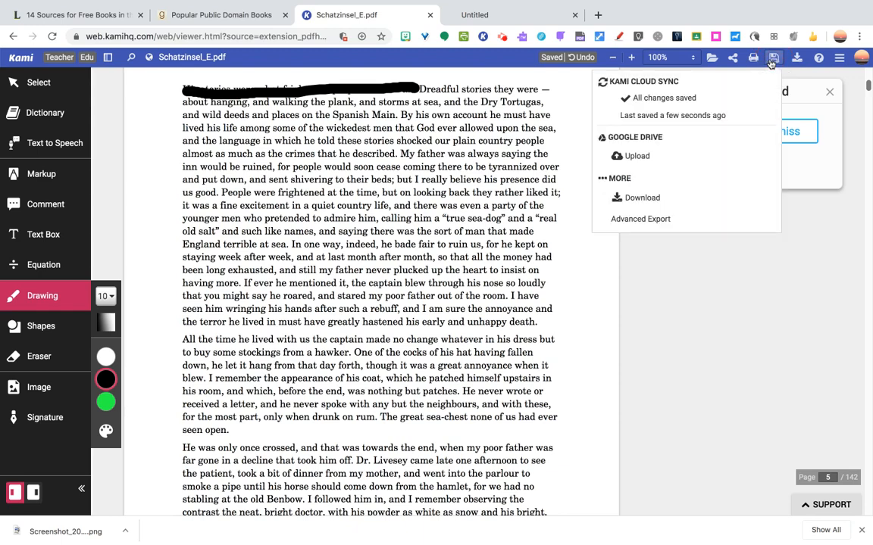
left_click(753, 58)
left_click(708, 116)
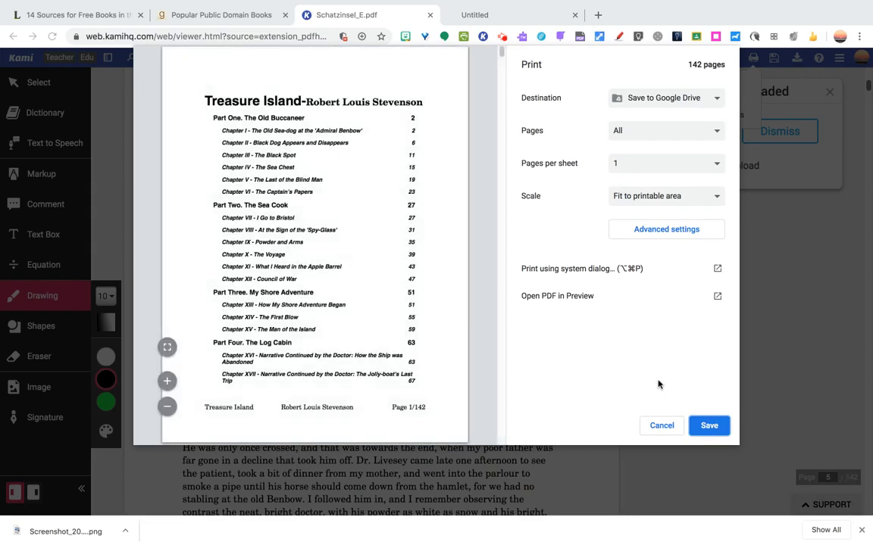
scroll(345, 331, "down", 5)
scroll(345, 331, "down", 10)
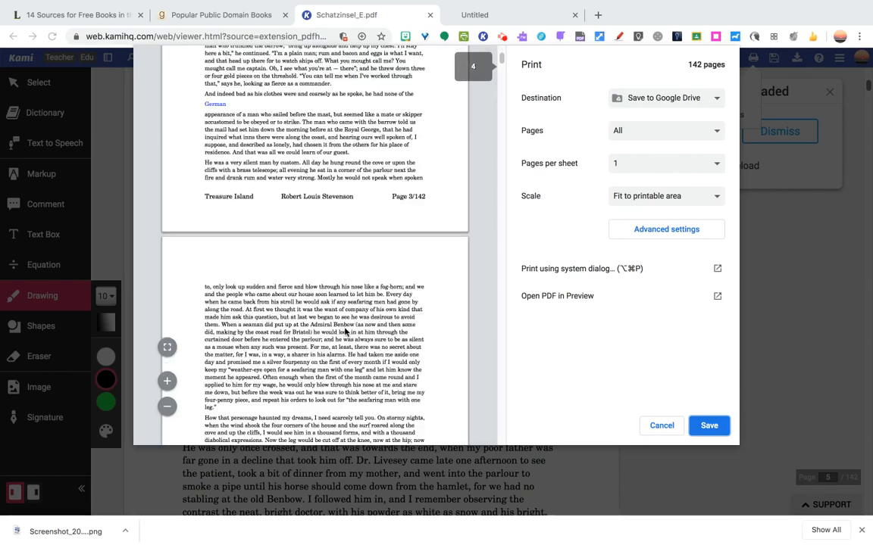
scroll(345, 332, "down", 4)
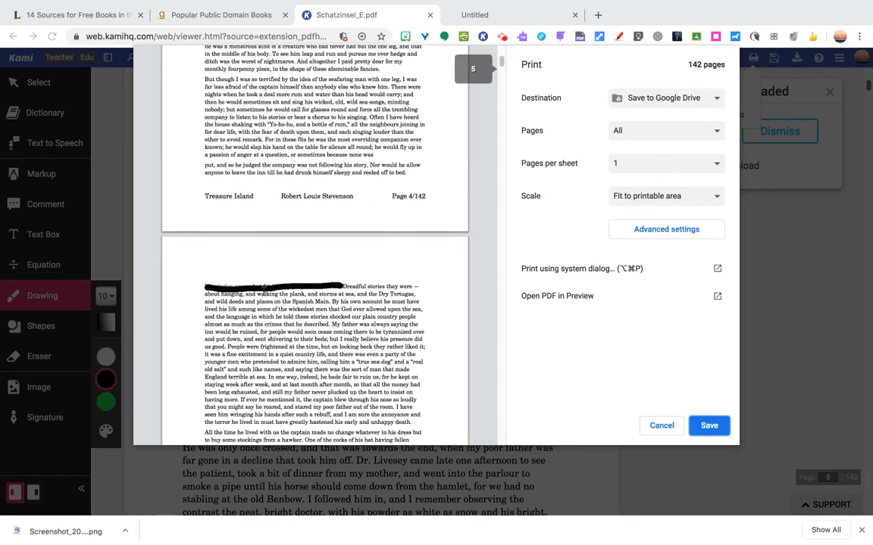
scroll(303, 296, "down", 4)
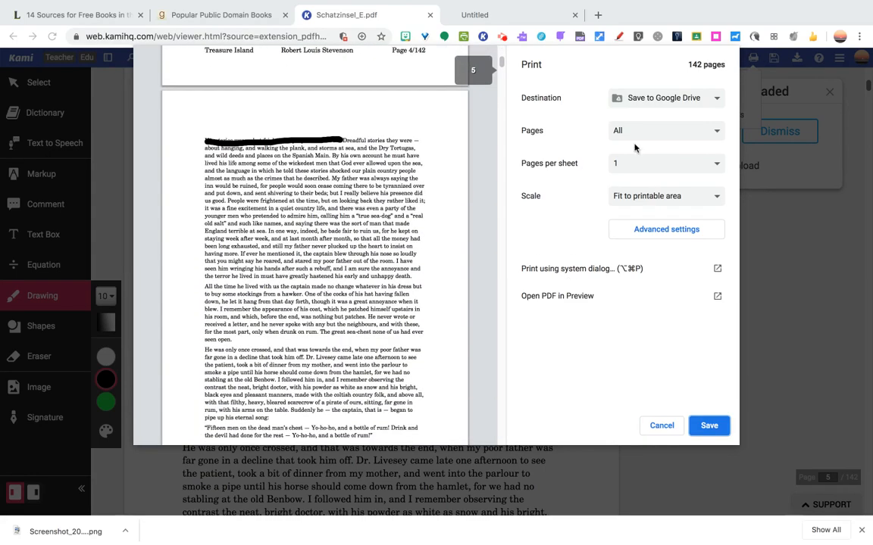
Step: Restrict the print job to a custom page range containing only page 5
left_click(632, 134)
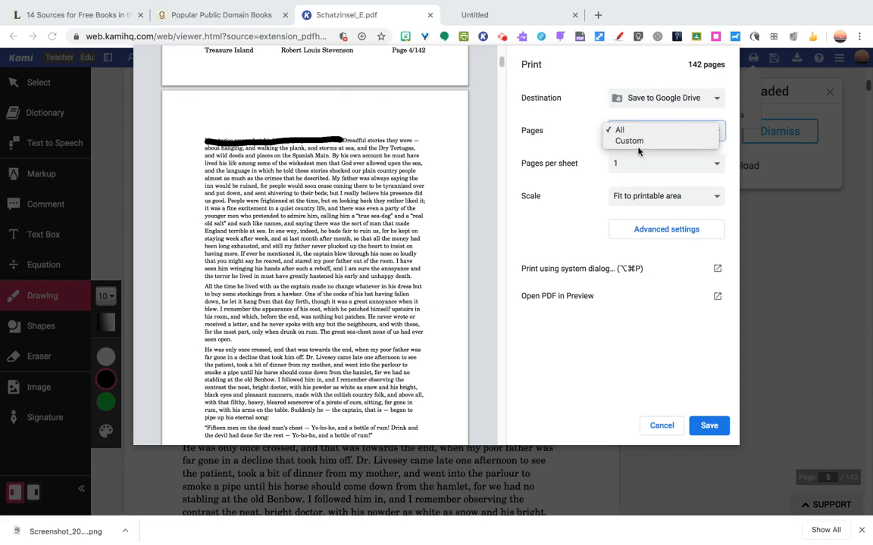
left_click(639, 141)
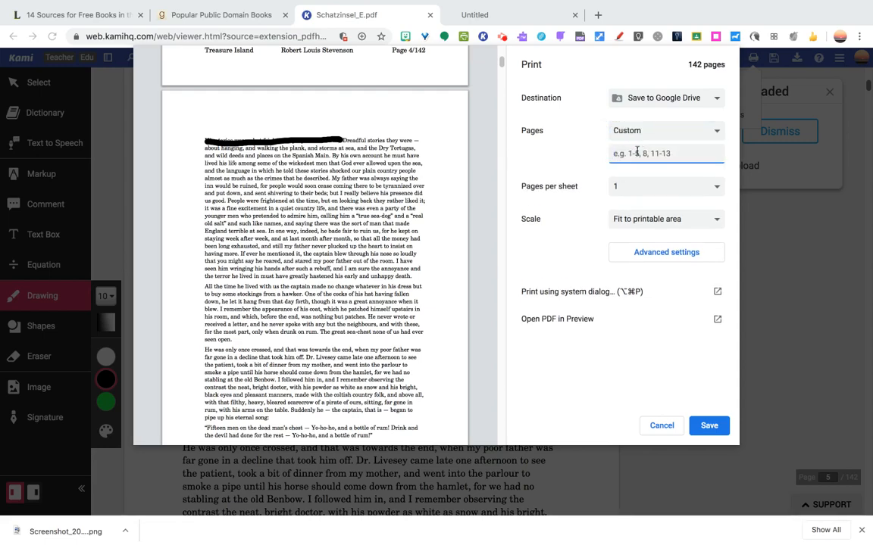
type("5")
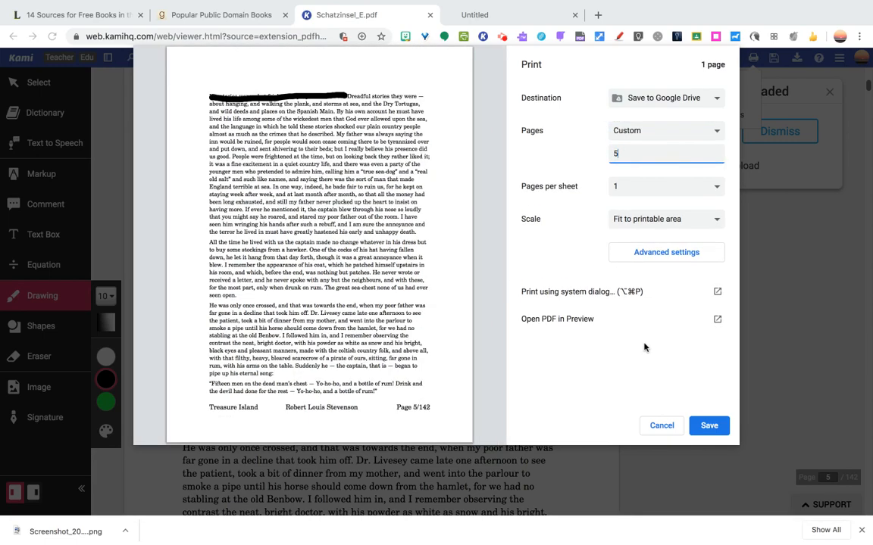
left_click(644, 347)
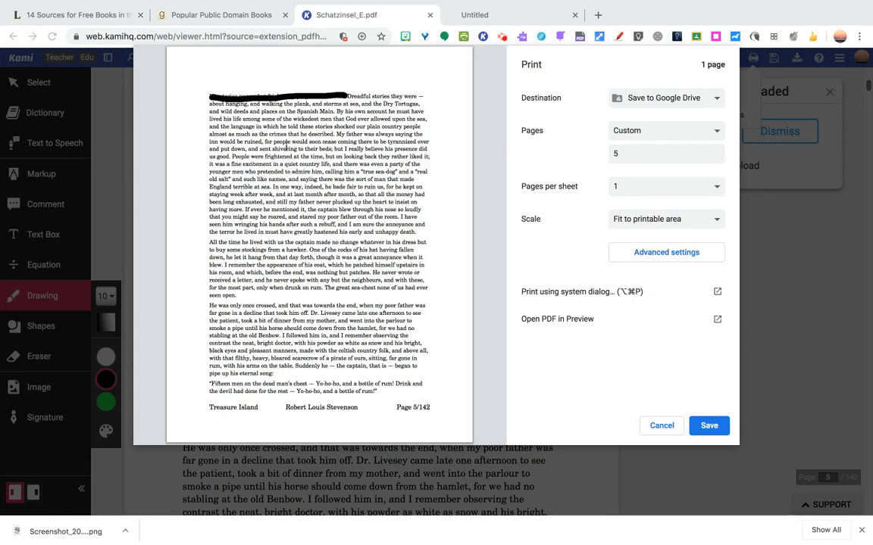